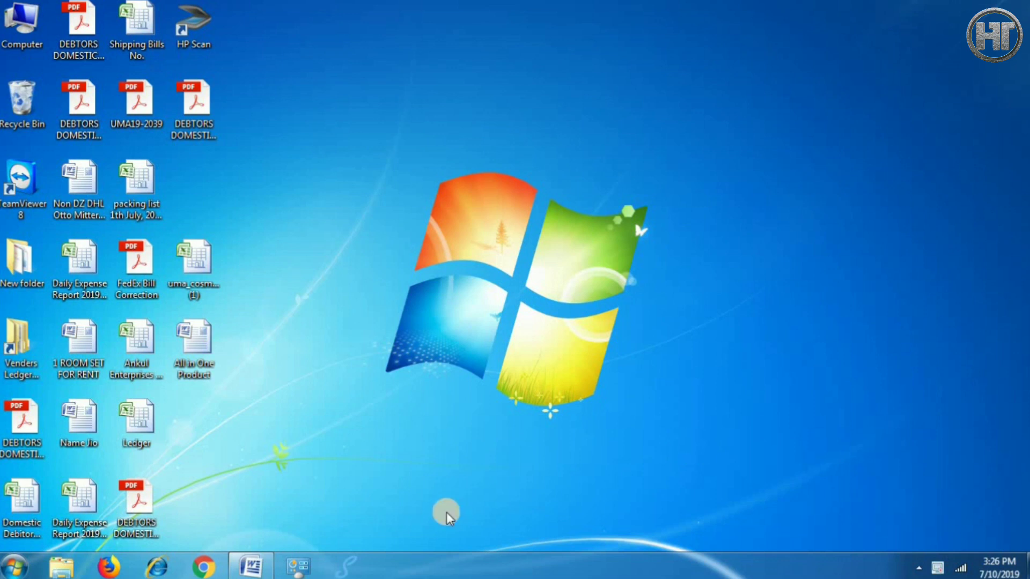
Restore the Document1 Word window from the taskbar to show the hair tonic ingredients list
left_click(271, 566)
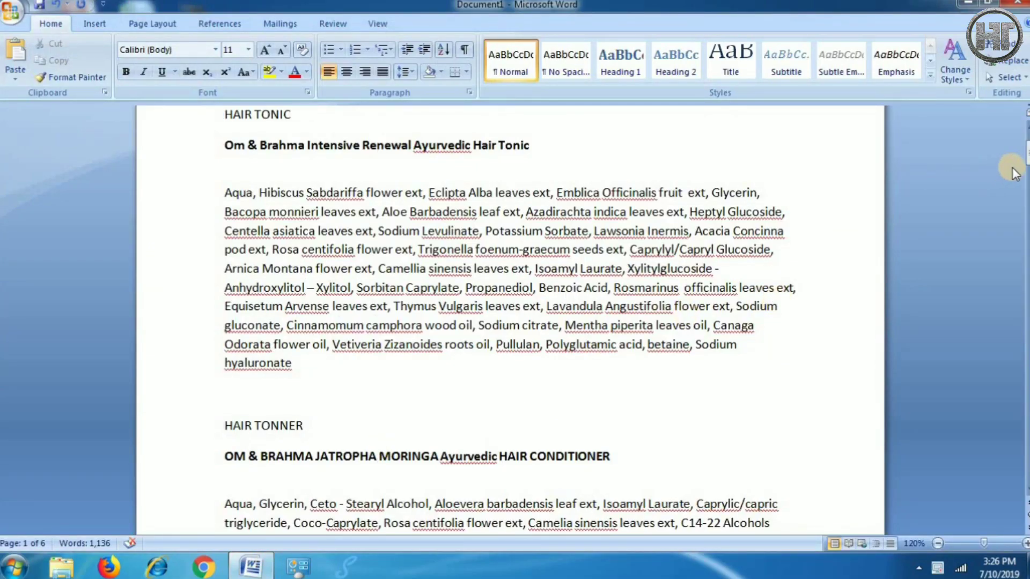
left_click_drag(1025, 156, 1026, 290)
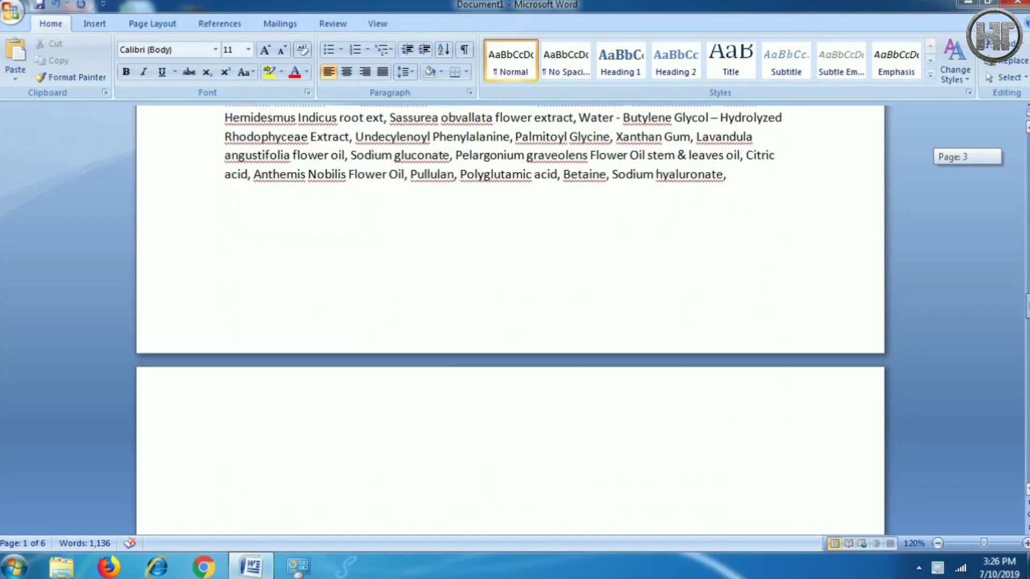
left_click_drag(1026, 290, 1026, 322)
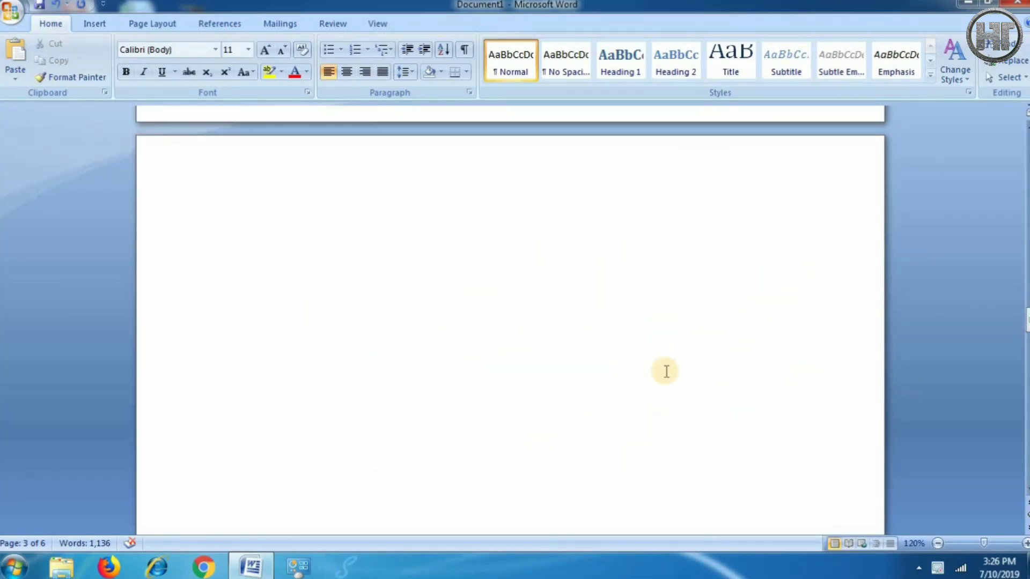
left_click_drag(1025, 321, 1013, 371)
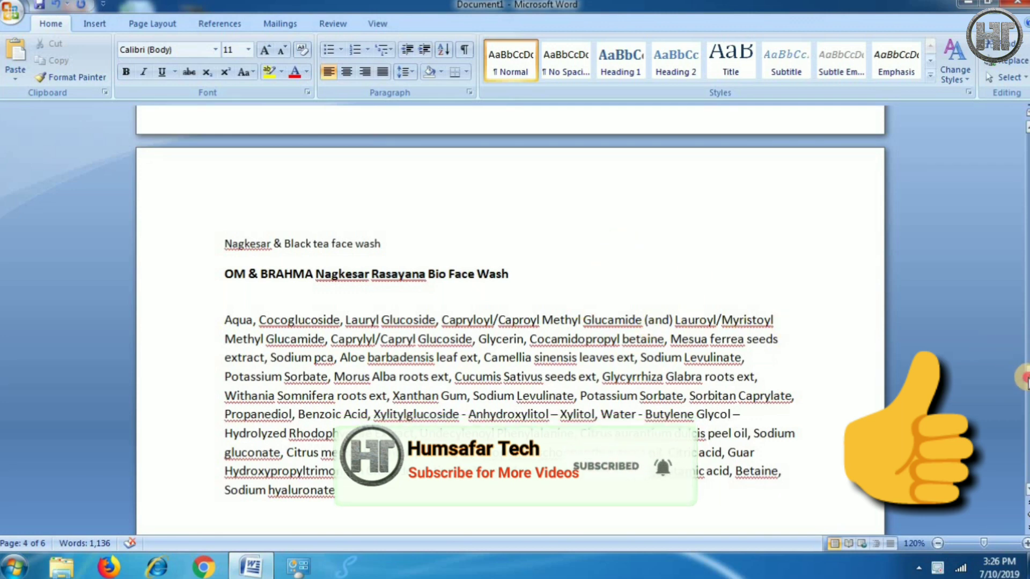
left_click_drag(1024, 378, 1027, 423)
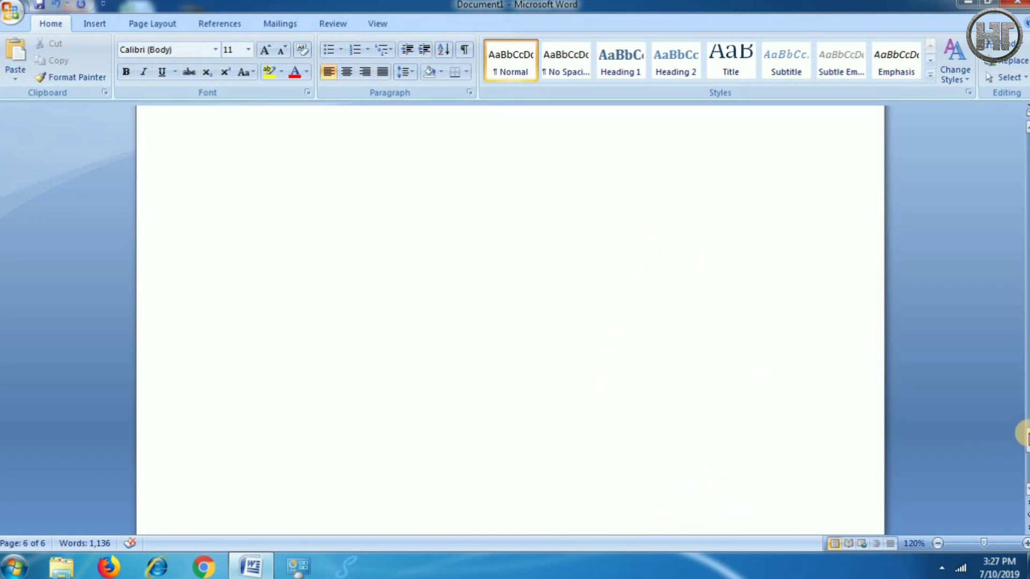
left_click_drag(1027, 434, 1026, 475)
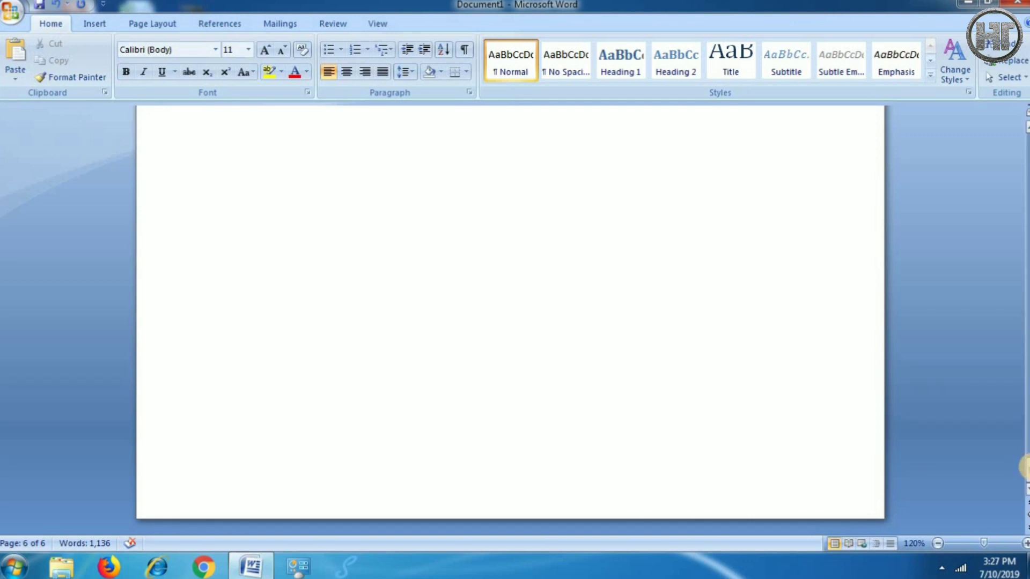
left_click_drag(1023, 467, 1025, 139)
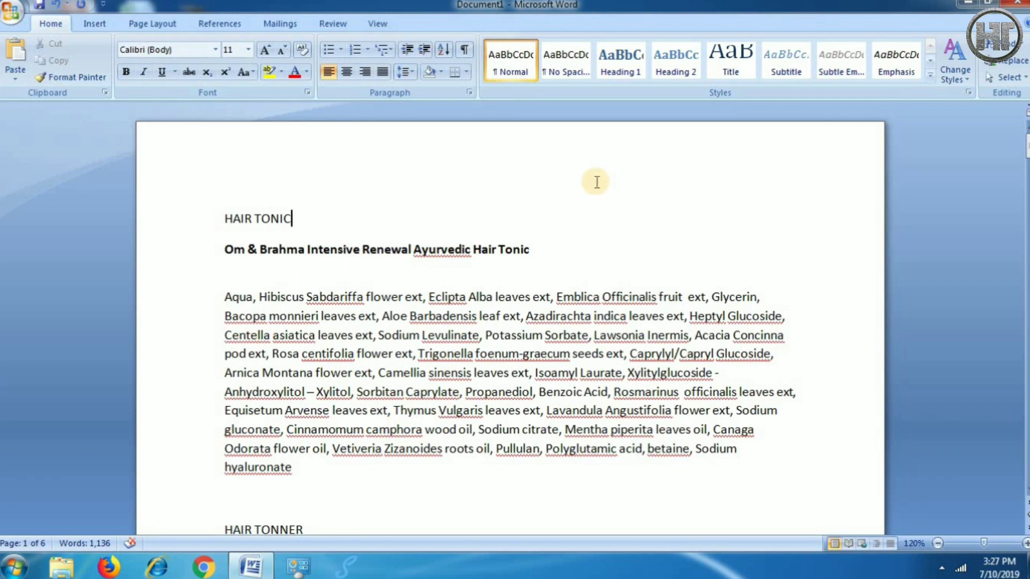
Turn on Show/Hide ¶ so paragraph marks appear, then scroll down to the empty paragraphs
left_click(465, 50)
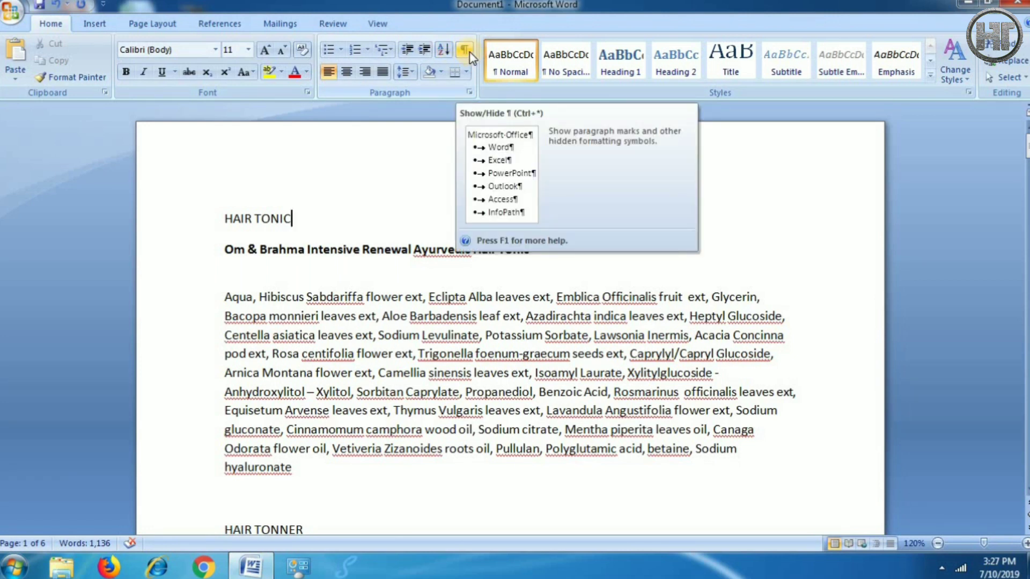
left_click(469, 52)
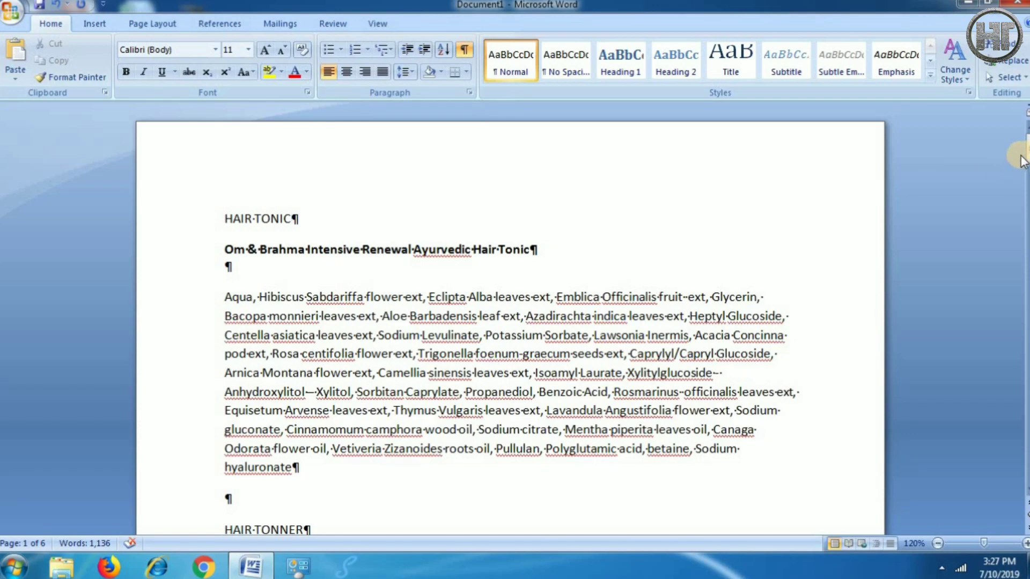
left_click_drag(1023, 149, 1024, 314)
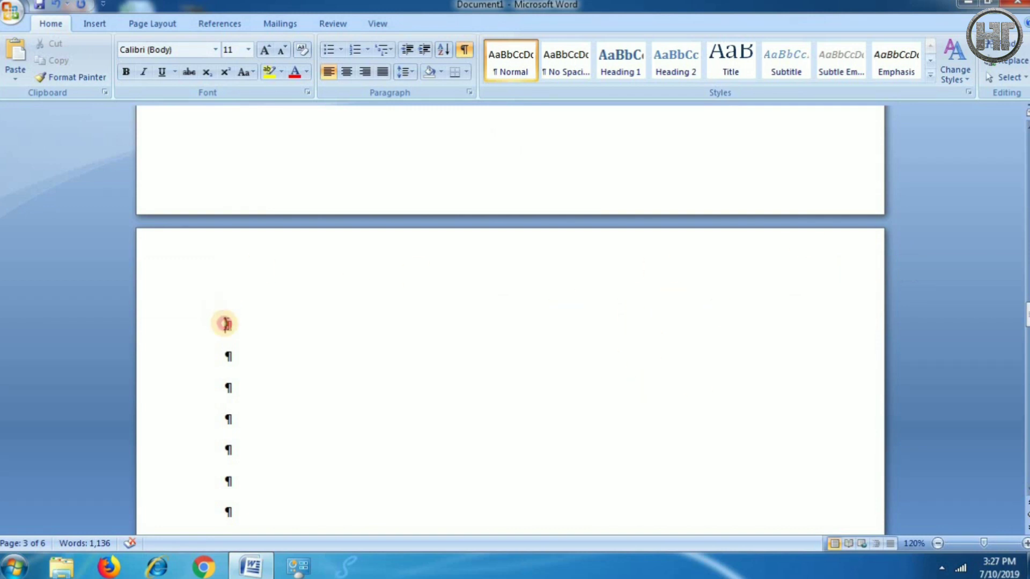
Select and delete the empty ¶ marks before the Nagkesar face wash section, leaving five pages
mouse_move(240, 361)
left_mouse_down()
mouse_move(281, 542)
mouse_move(267, 285)
left_mouse_up()
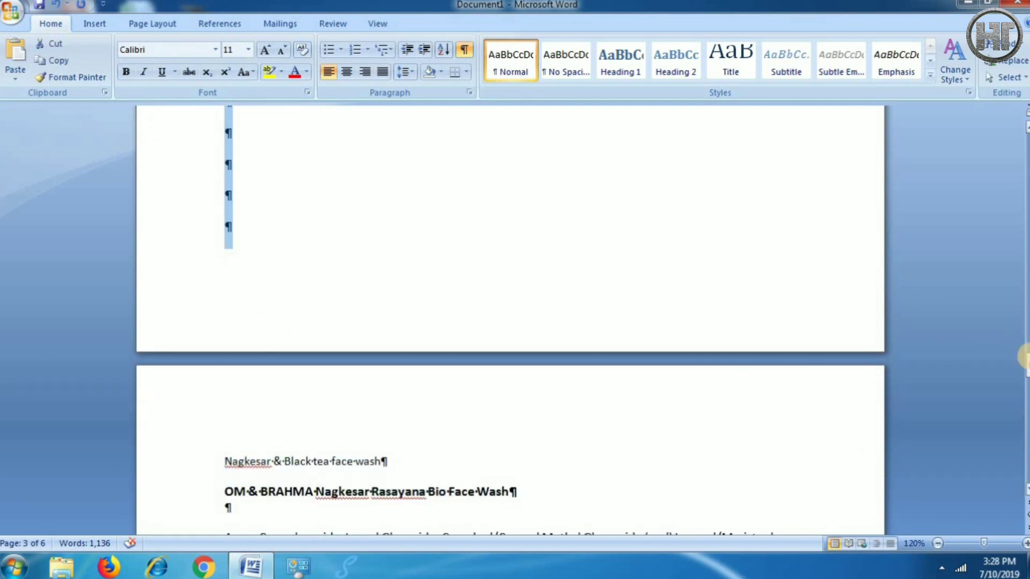
left_click_drag(1024, 357, 1024, 330)
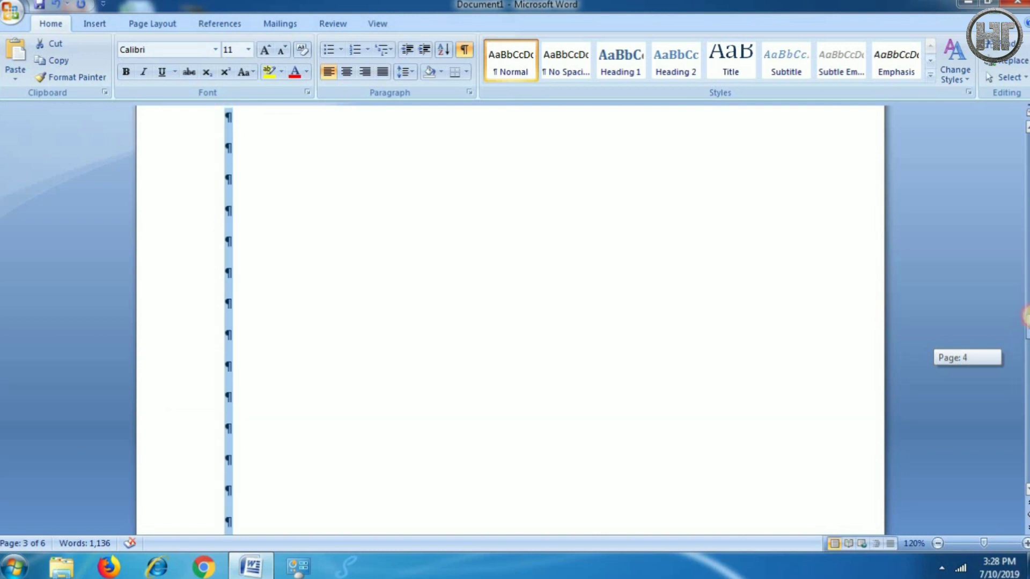
mouse_move(1025, 329)
left_mouse_down()
mouse_move(1026, 316)
mouse_move(1026, 328)
left_mouse_up()
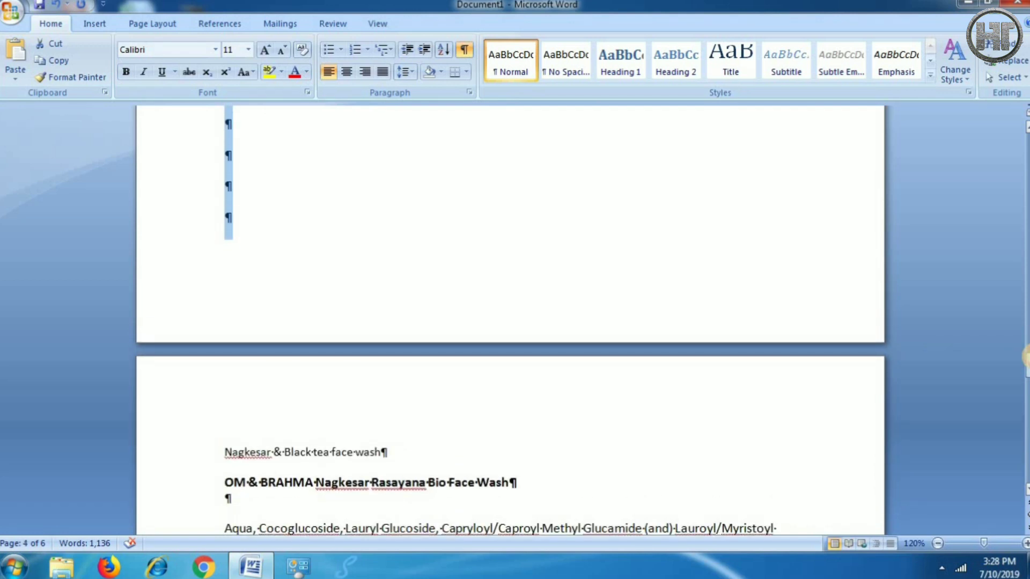
key("Delete")
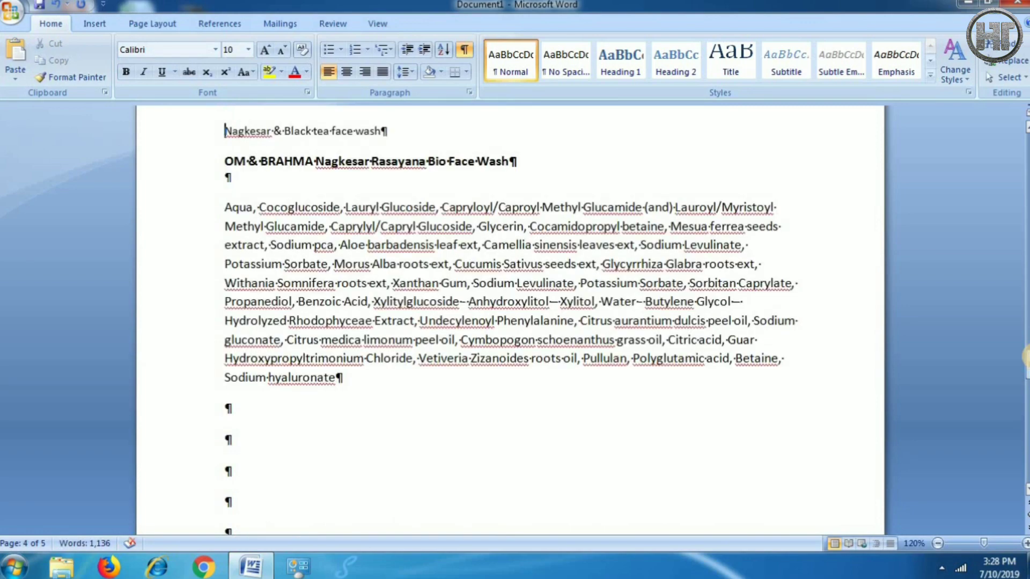
key("Up")
key("Up")
key("Up")
key("Up")
key("Up")
key("Up")
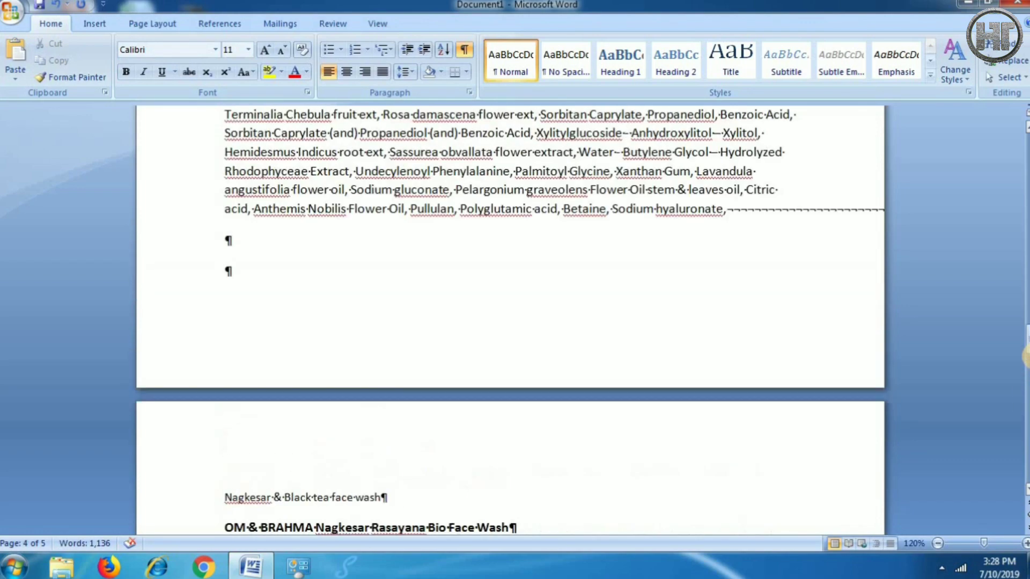
key("Up")
key("Up")
key("Up")
scroll(1026, 355, "down", 5)
scroll(1026, 356, "down", 5)
scroll(1026, 355, "down", 5)
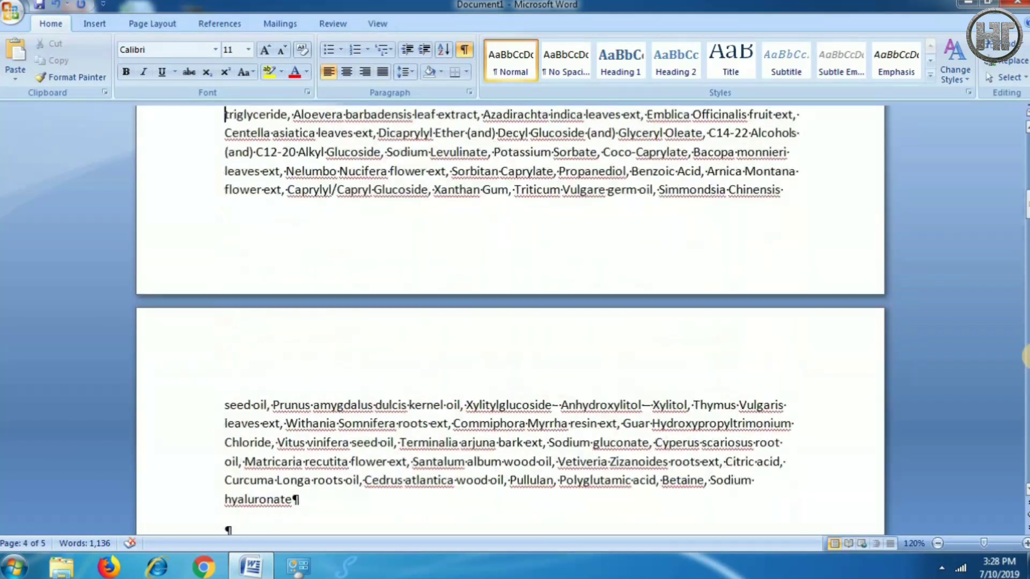
scroll(1025, 355, "down", 5)
key("Up")
key("Up")
key("Up")
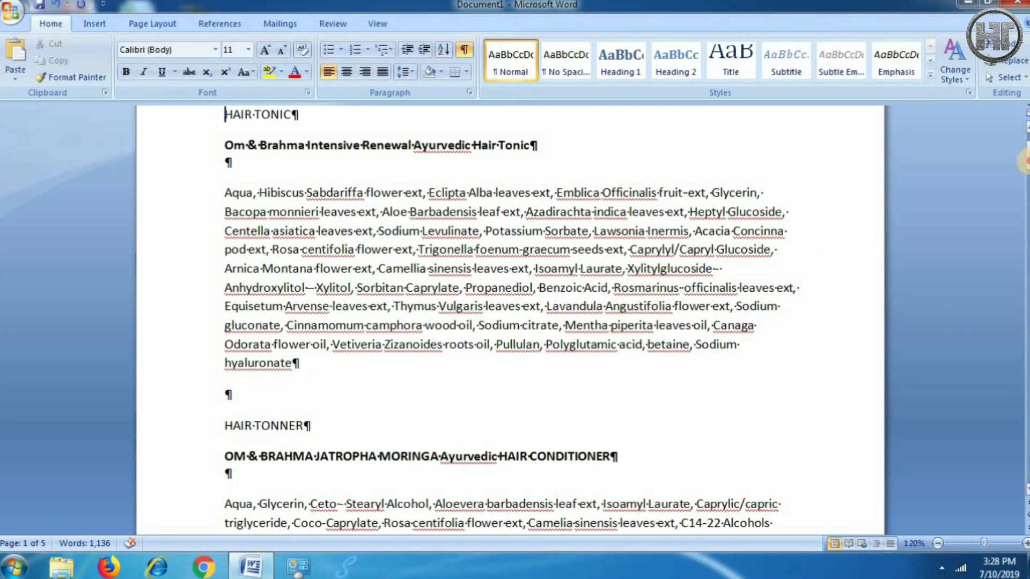
Remove the empty ¶ marks on the blank last page for four pages, then hide formatting marks
left_click_drag(1026, 161, 1026, 400)
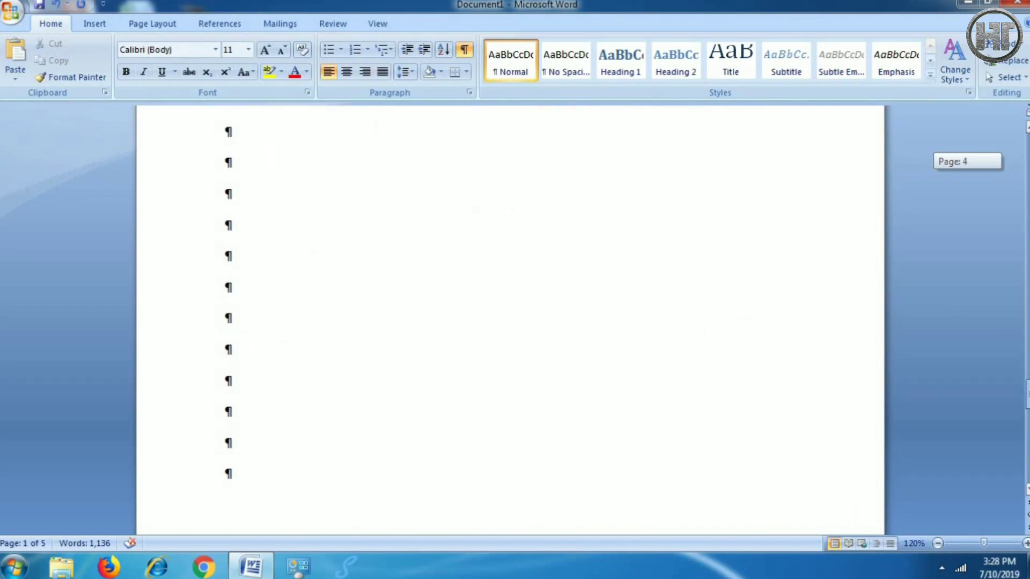
left_click_drag(1025, 399, 1026, 424)
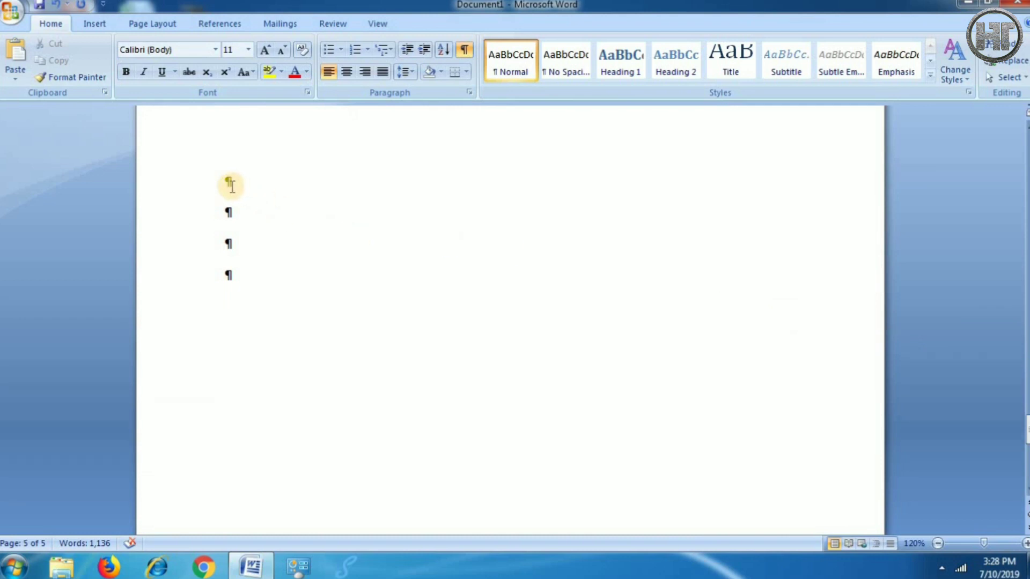
left_click_drag(238, 213, 250, 277)
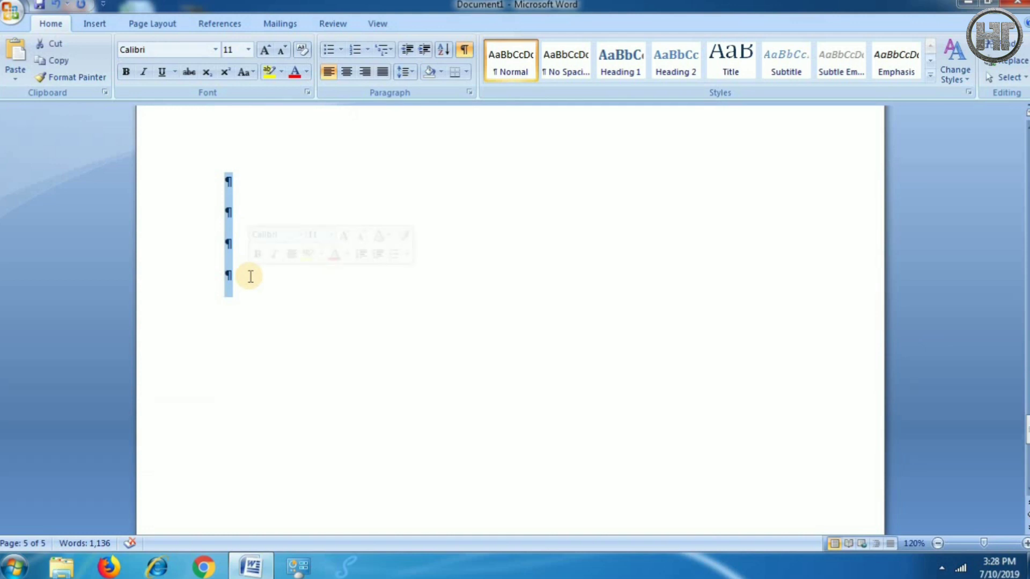
key("Return")
key("Return")
key("Return")
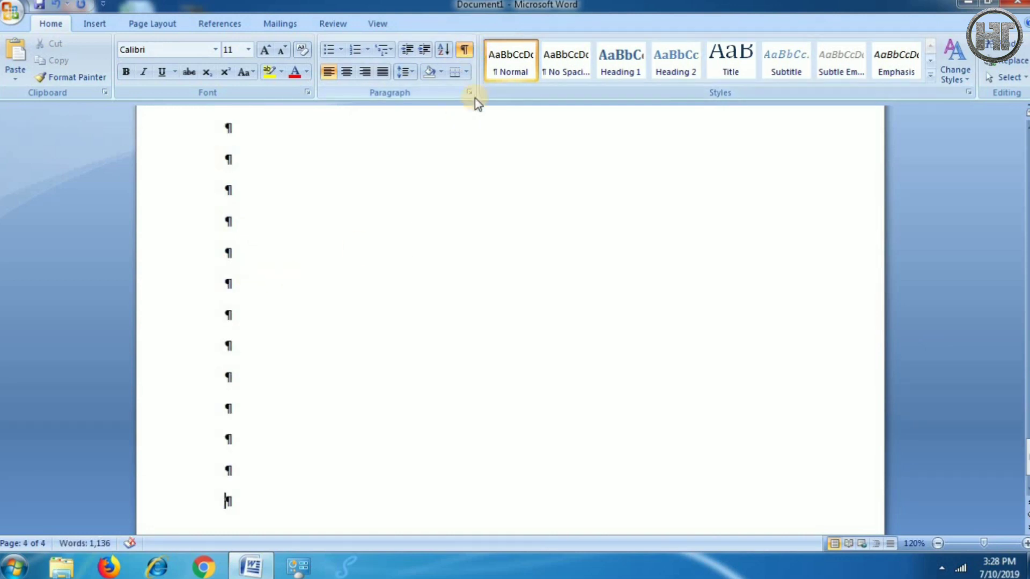
left_click(464, 50)
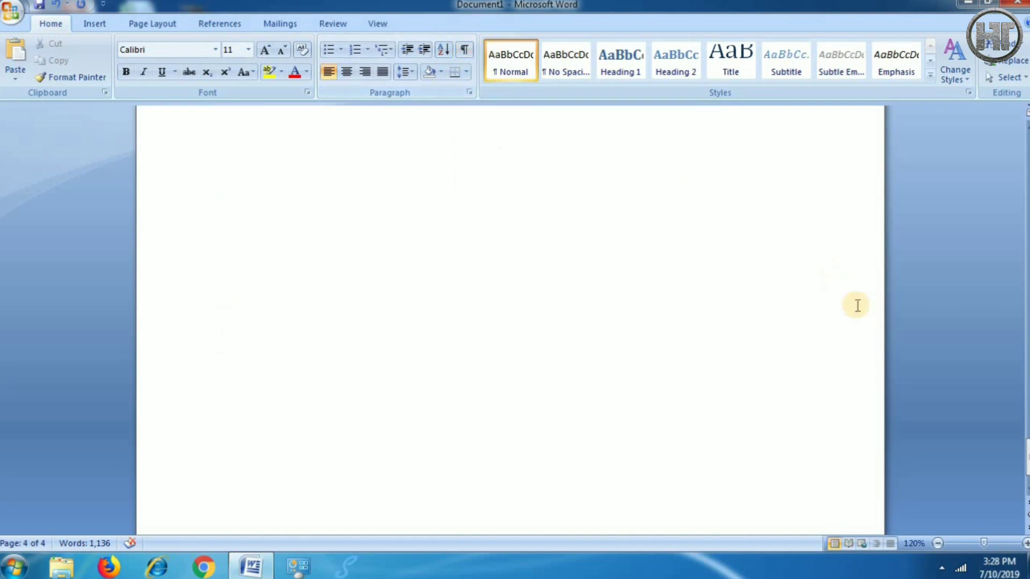
Review the four-page document and close Word, bringing up the save prompt for Document1
left_click_drag(1024, 442, 1027, 128)
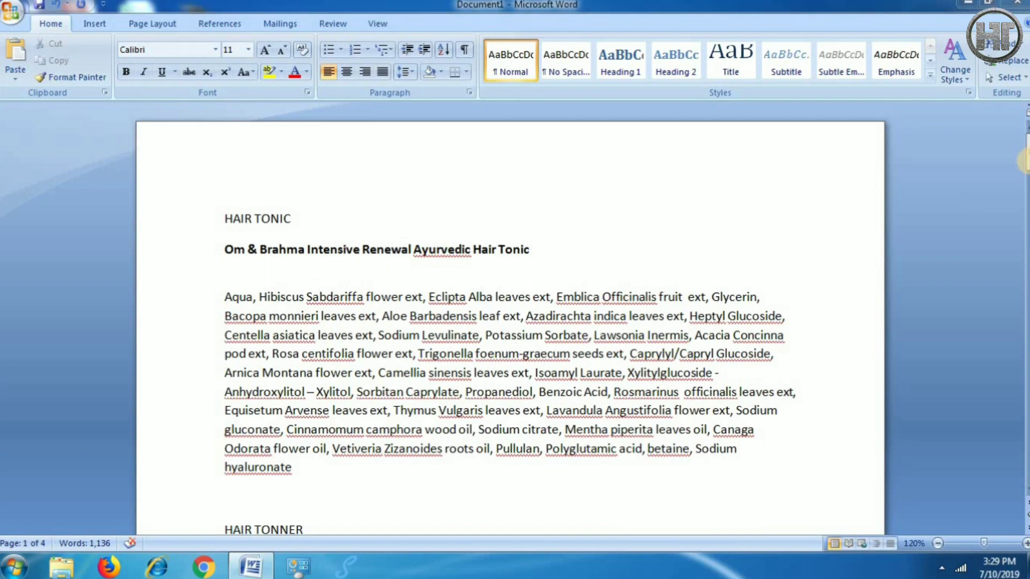
mouse_move(1027, 163)
left_mouse_down()
mouse_move(1024, 461)
mouse_move(1025, 408)
left_mouse_up()
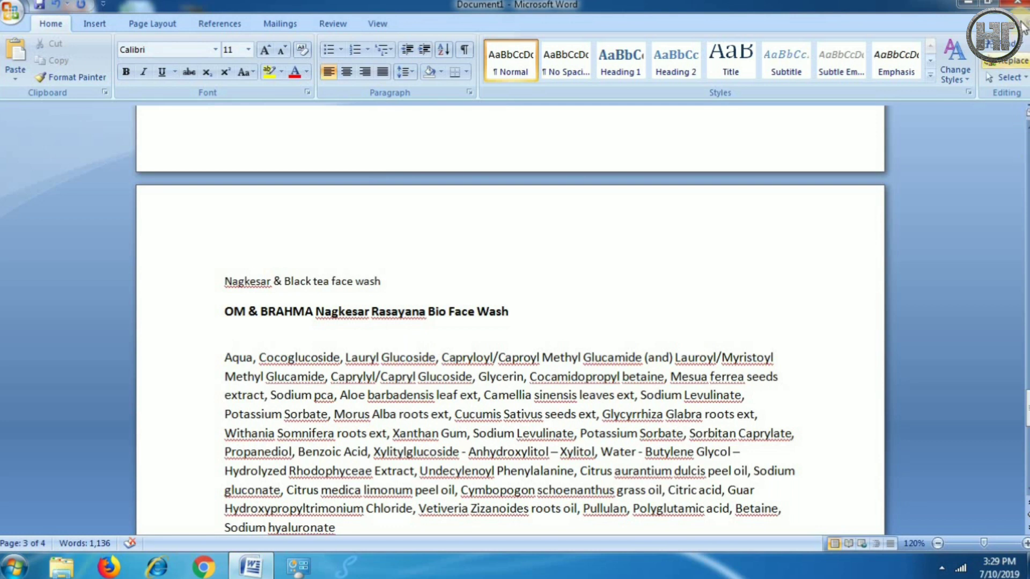
left_click(1018, 5)
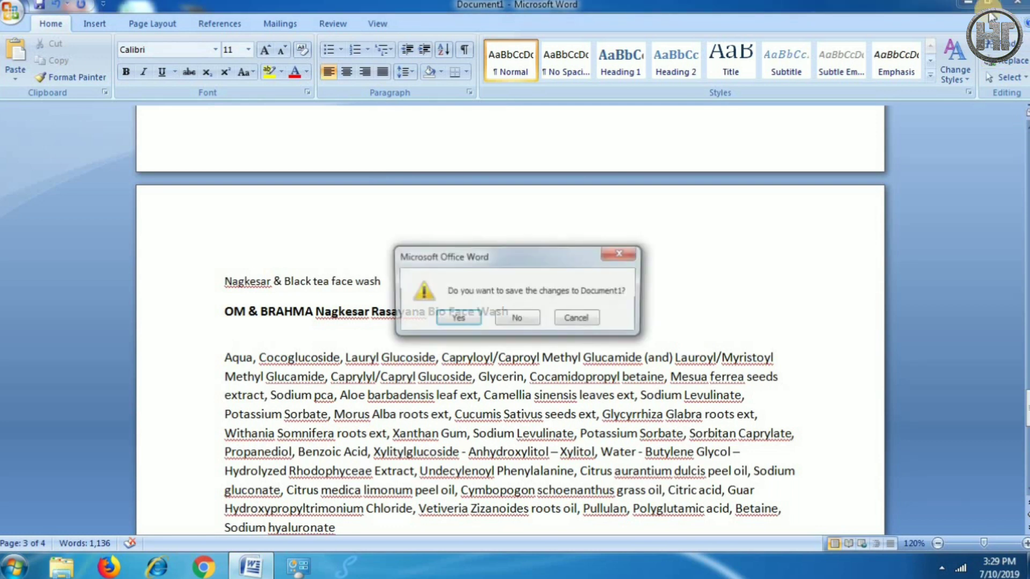